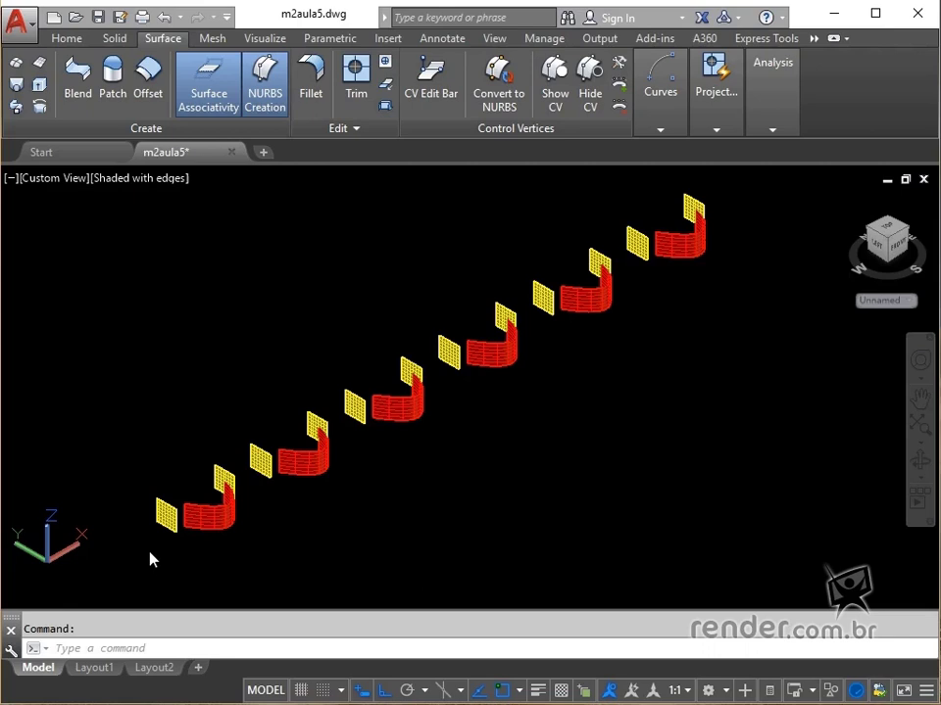
Step: Zoom in and orbit to face the red surfaces from the front
click(150, 555)
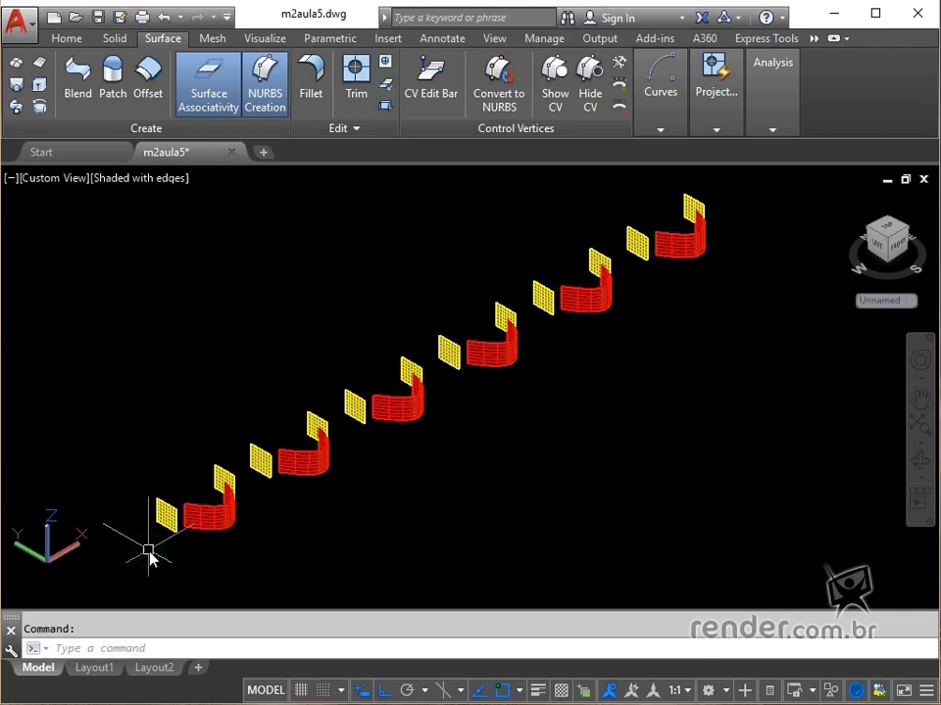
scroll(149, 554, up, 3)
scroll(150, 556, up, 2)
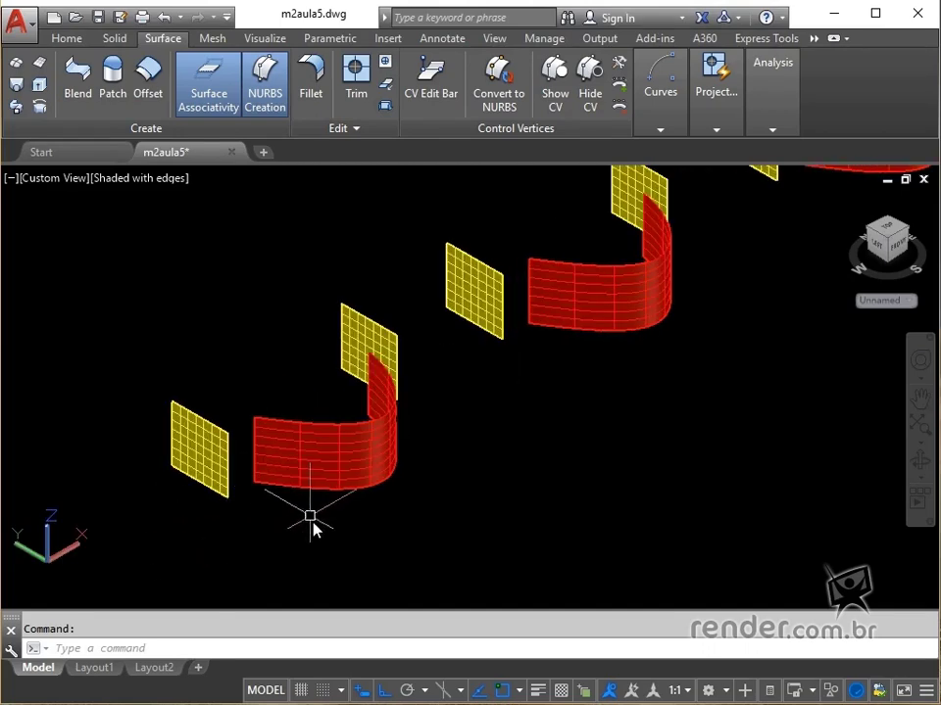
shift+middle_drag(327, 547, 340, 499)
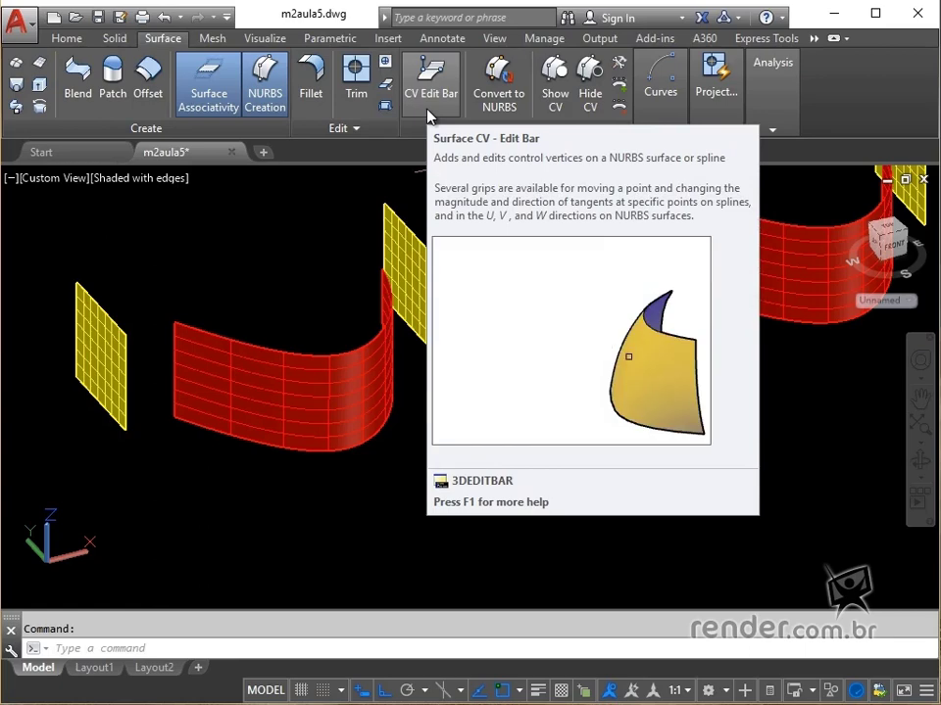
Step: Start CV Edit Bar on the first red surface and pull its left end out 10 units
click(423, 108)
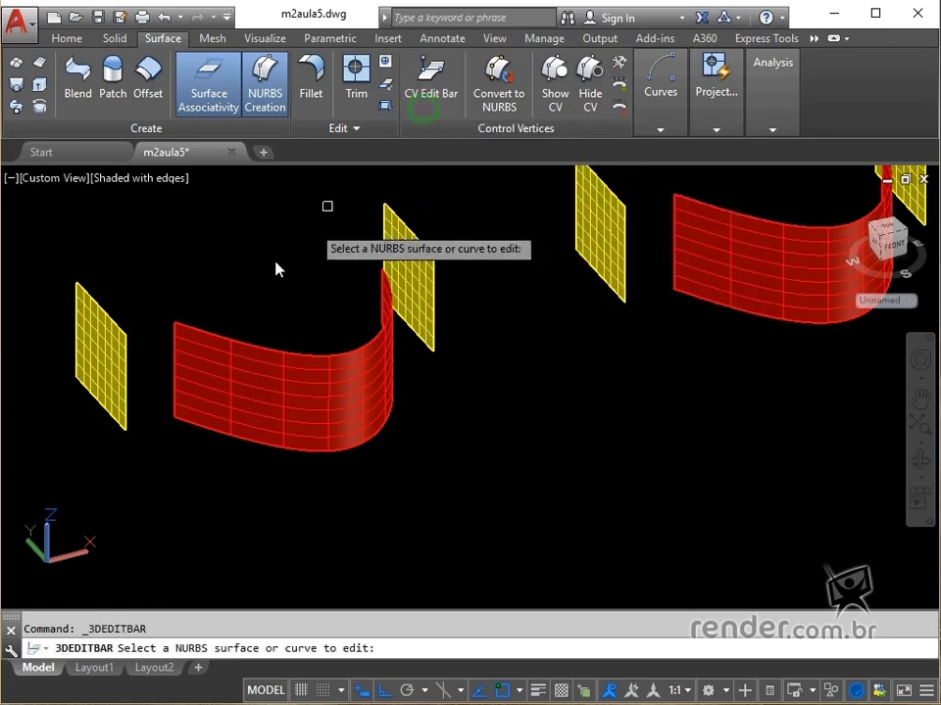
click(183, 416)
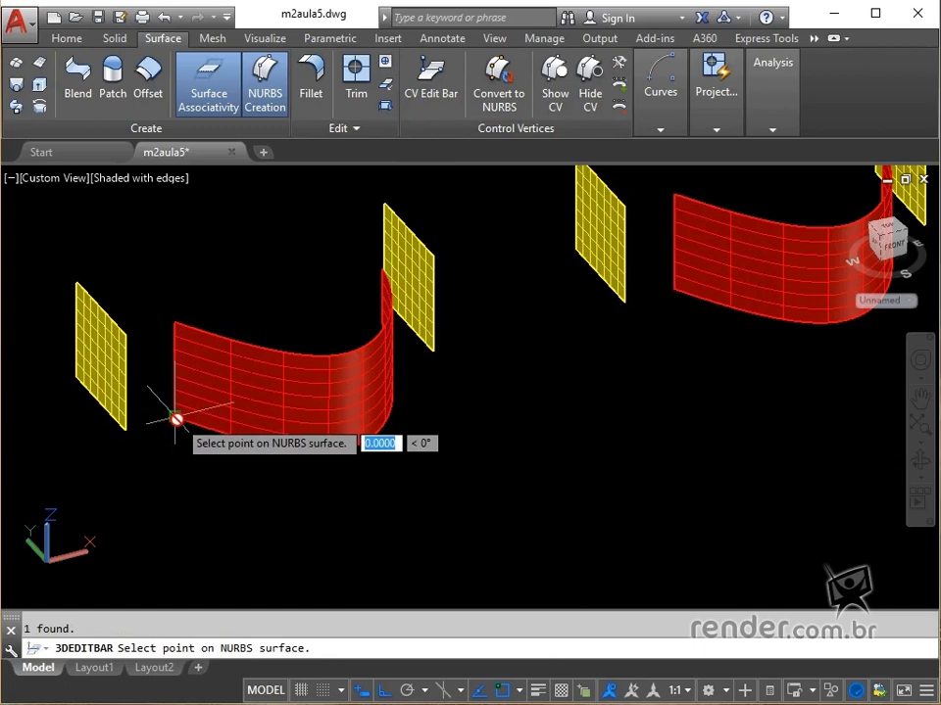
click(178, 421)
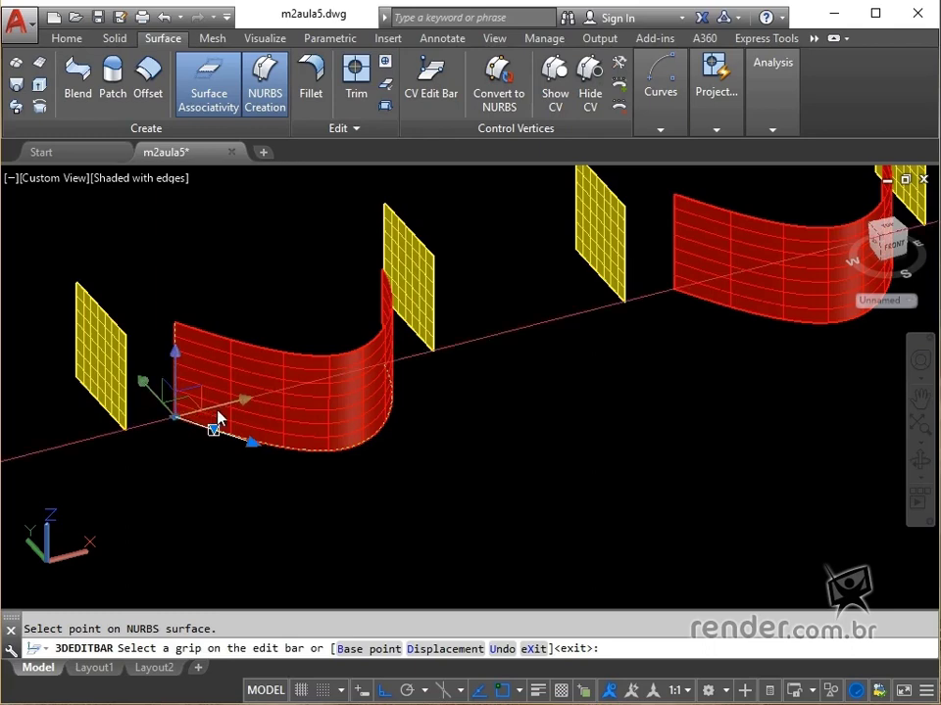
click(215, 427)
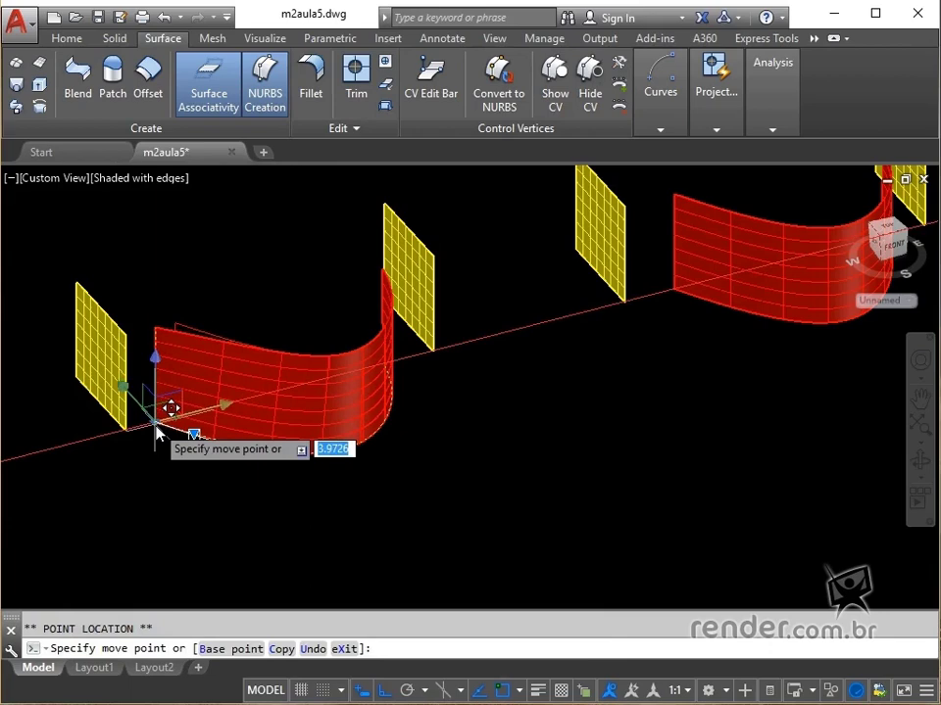
text(10)
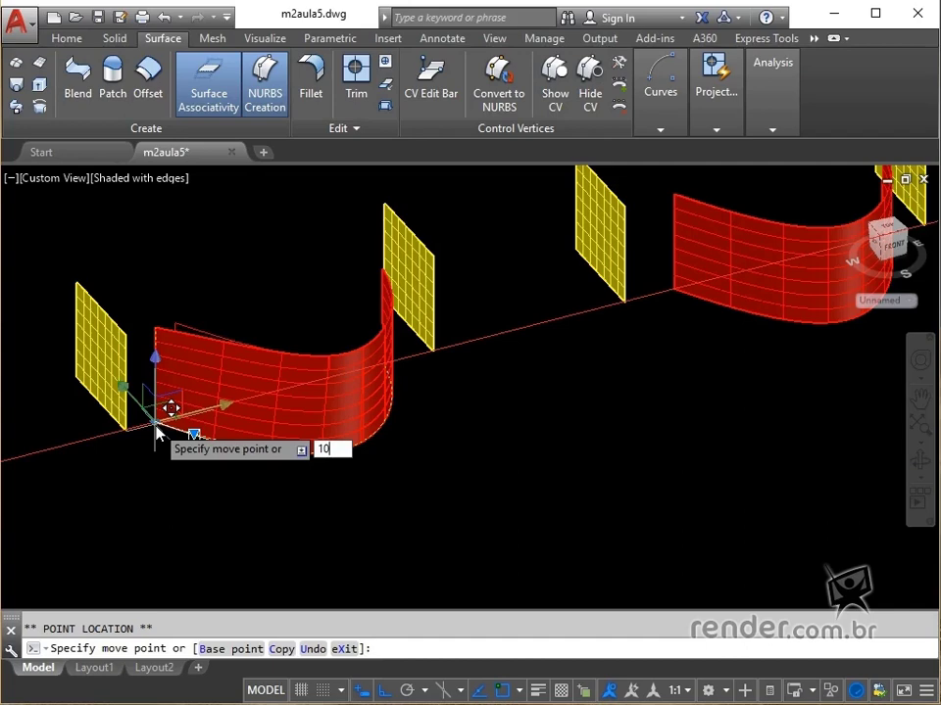
key(Return)
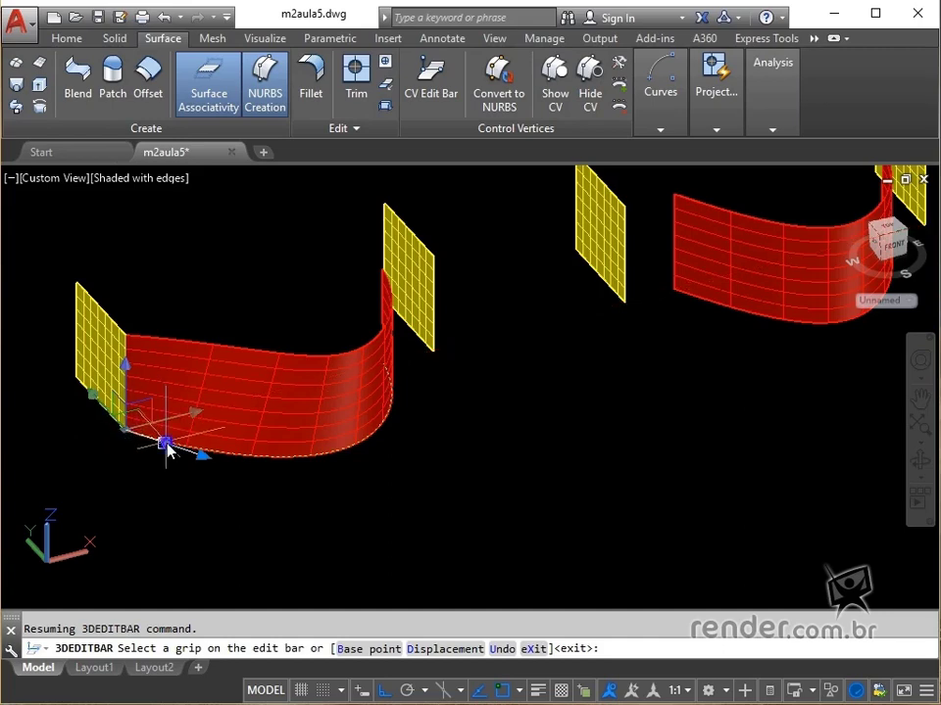
Step: Relocate the edit point to the surface's right end and move it 10 units along X
right_click(166, 446)
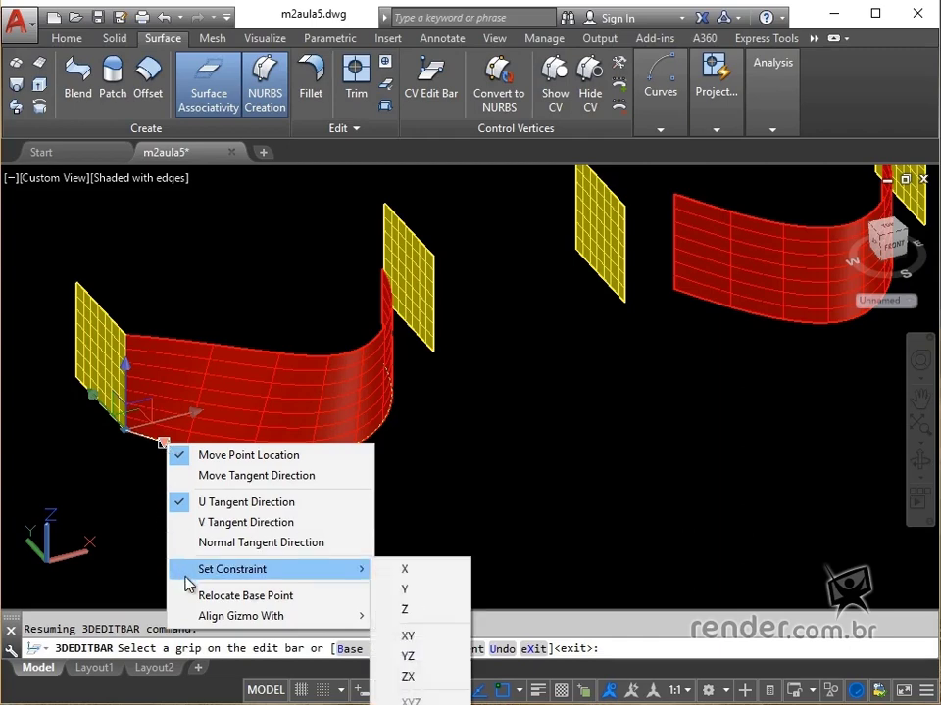
click(224, 596)
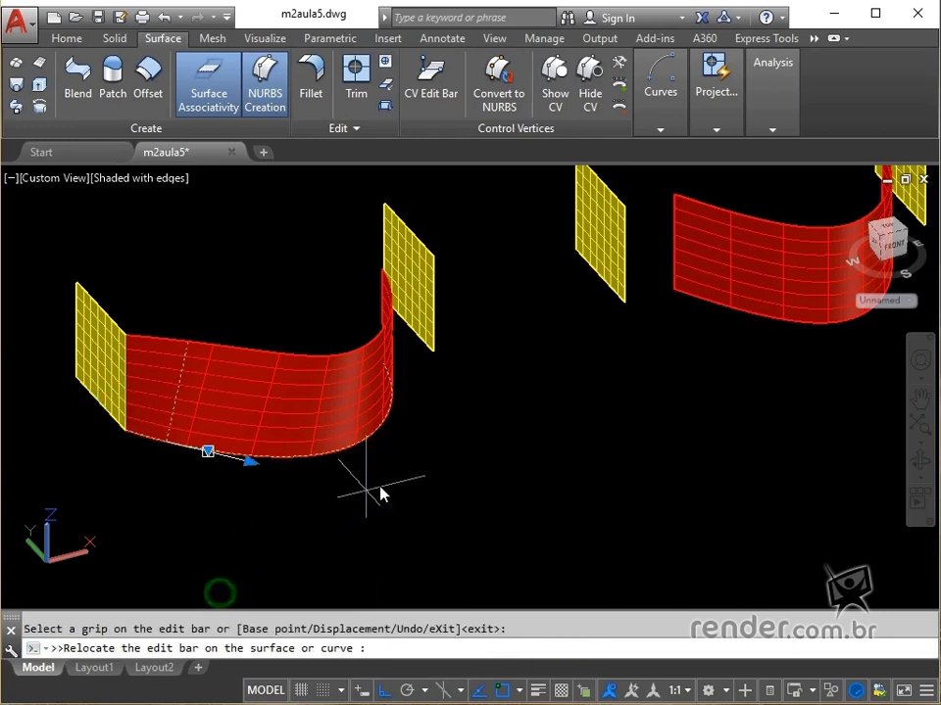
shift+middle_drag(417, 474, 384, 432)
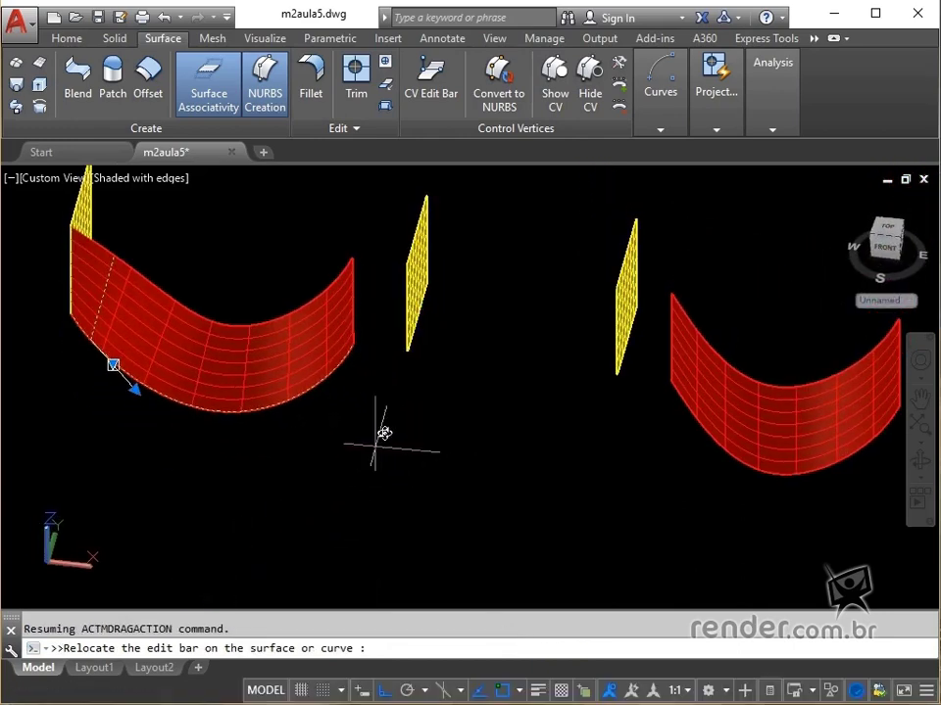
click(356, 348)
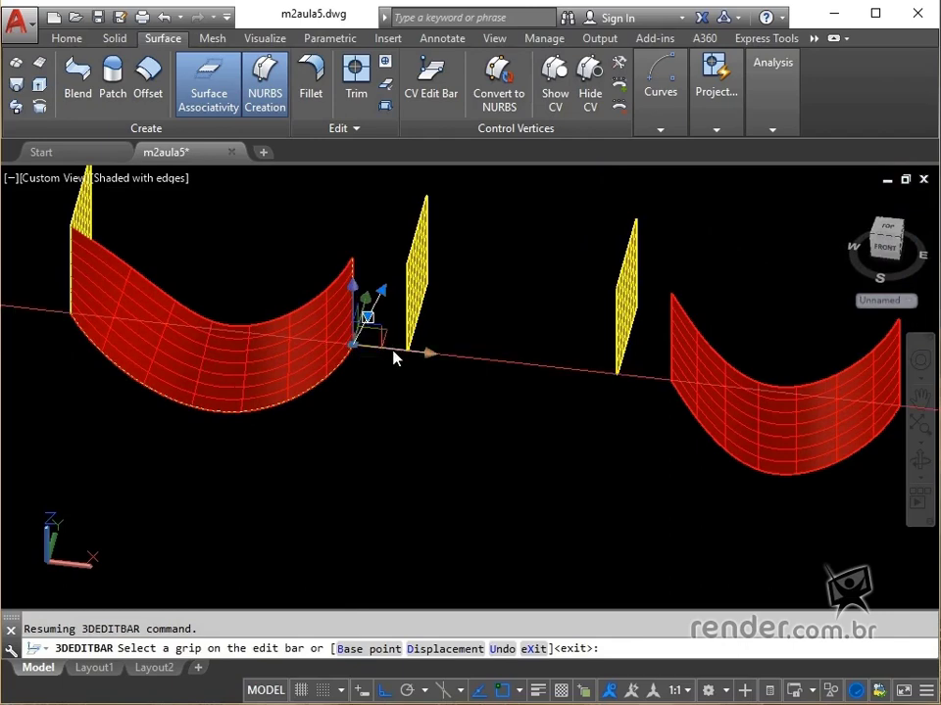
click(393, 357)
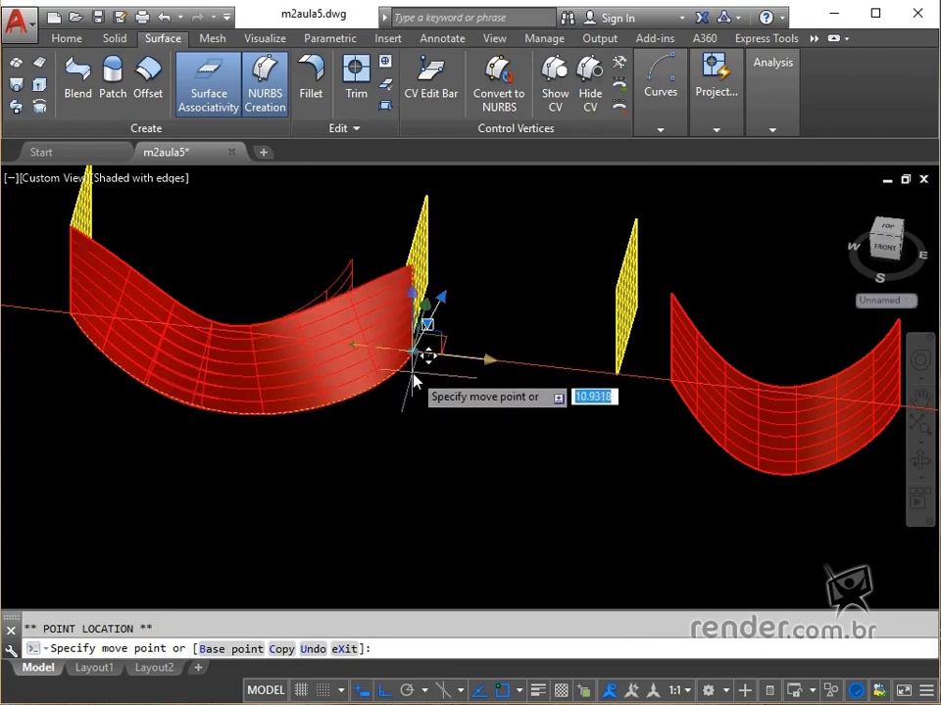
text(10)
key(Return)
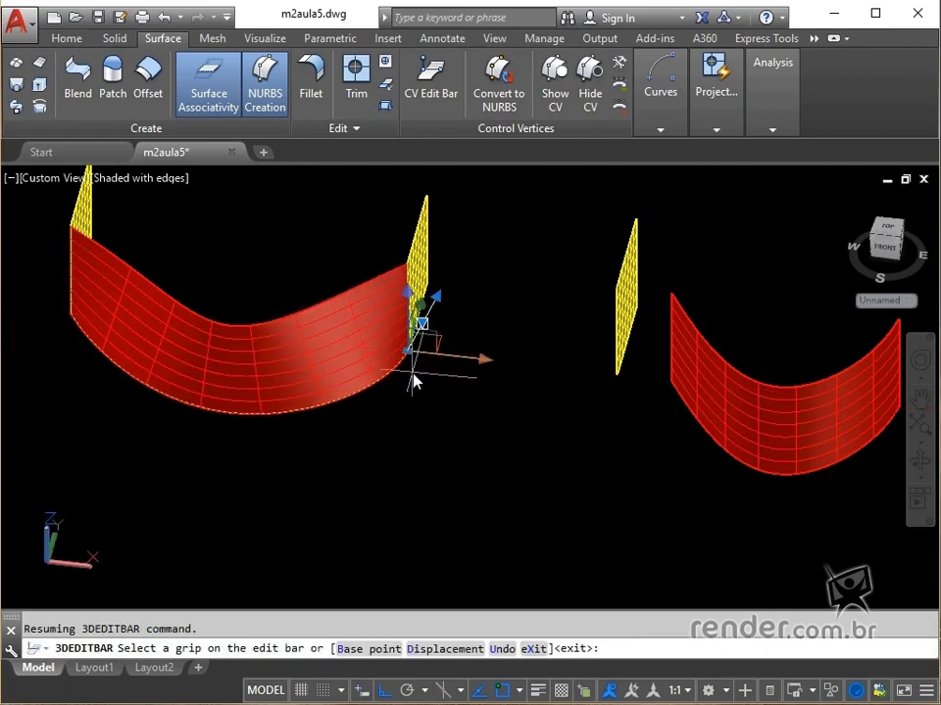
scroll(414, 381, up, 2)
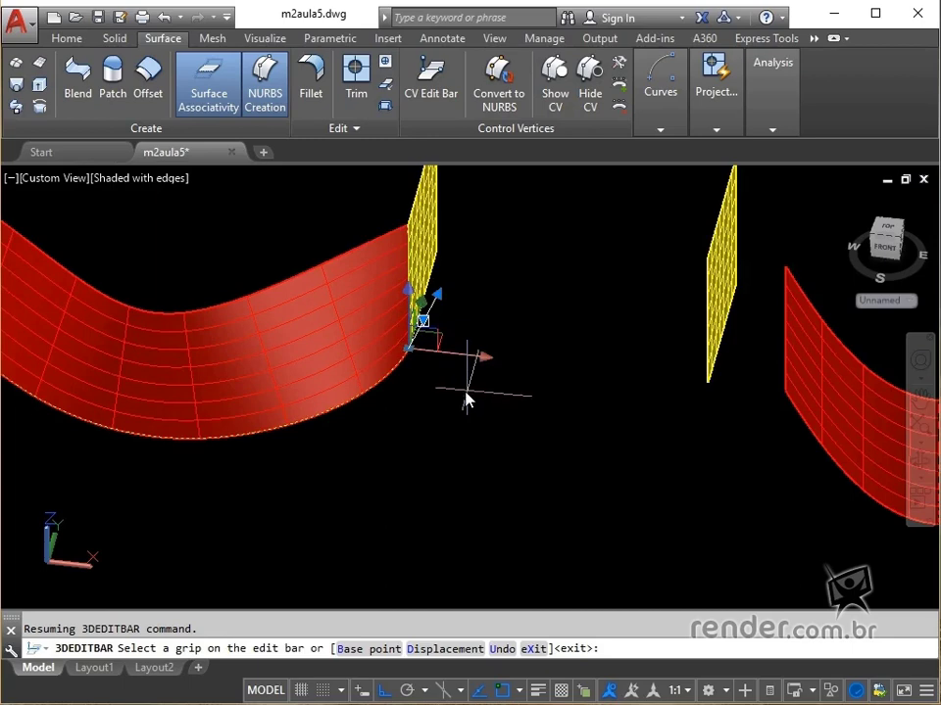
Step: Relocate the edit point to the lower edge's midpoint and open its tangent options
right_click(409, 359)
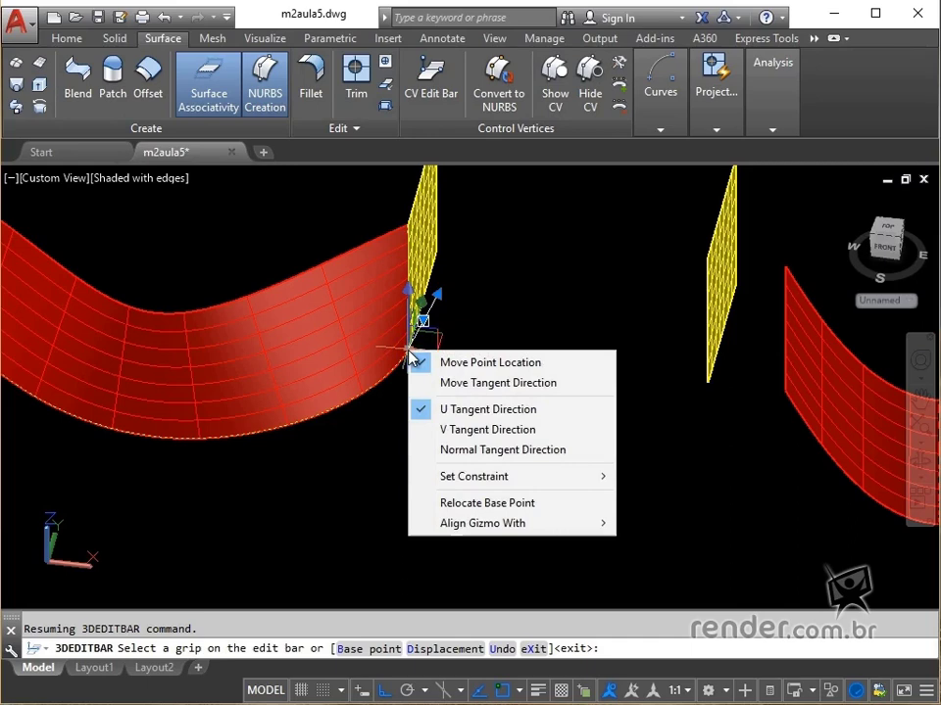
click(446, 503)
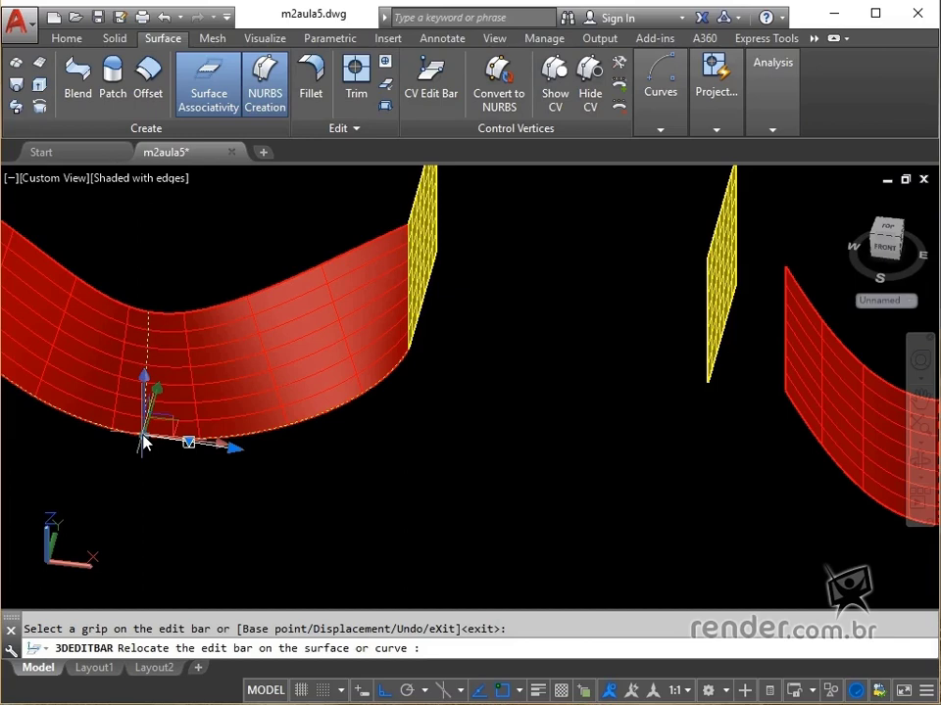
middle_drag(144, 443, 286, 466)
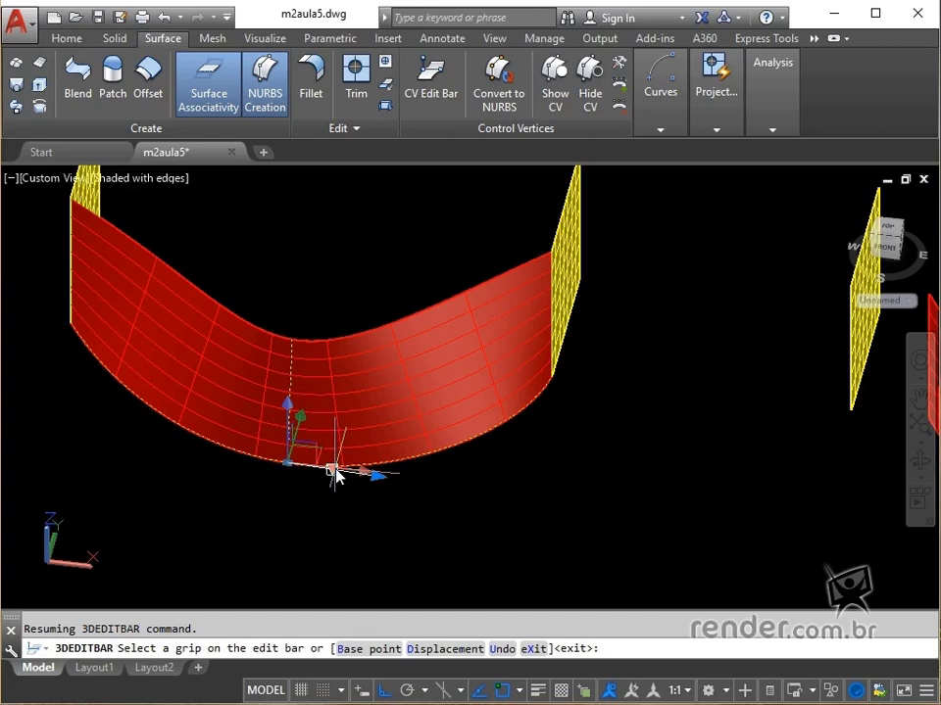
click(335, 473)
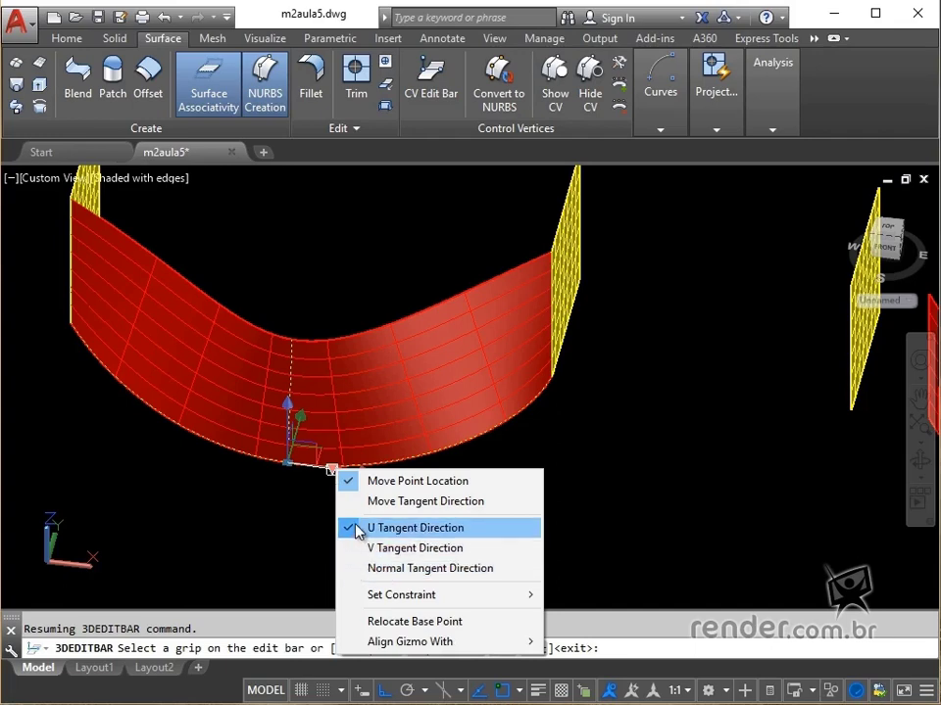
Step: Switch to V Tangent Direction, raise the magnitude to bulge the middle, and reposition the base point
click(359, 549)
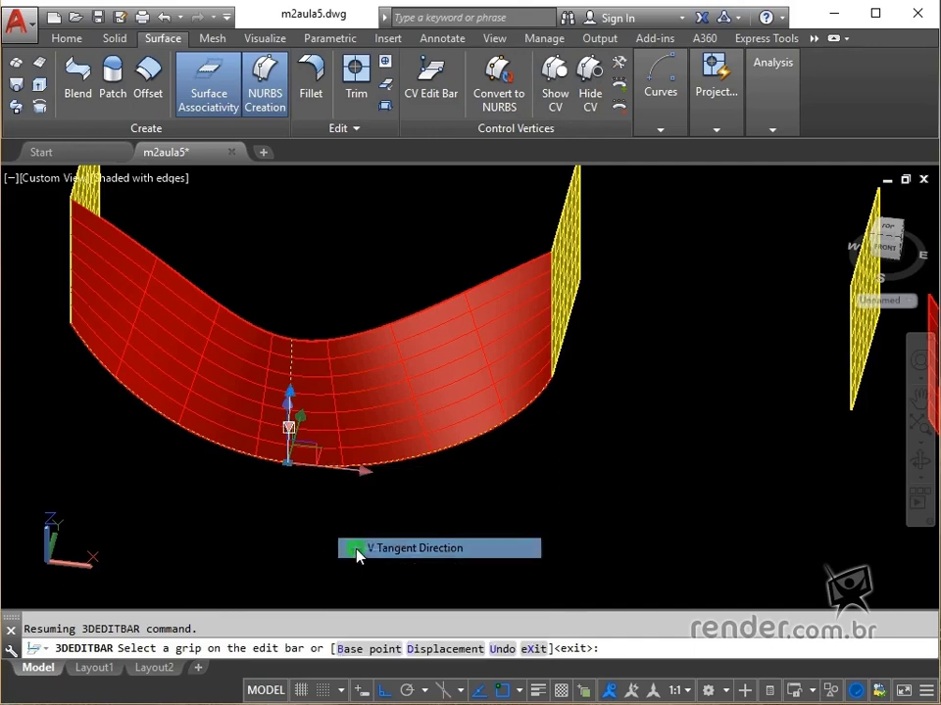
click(290, 398)
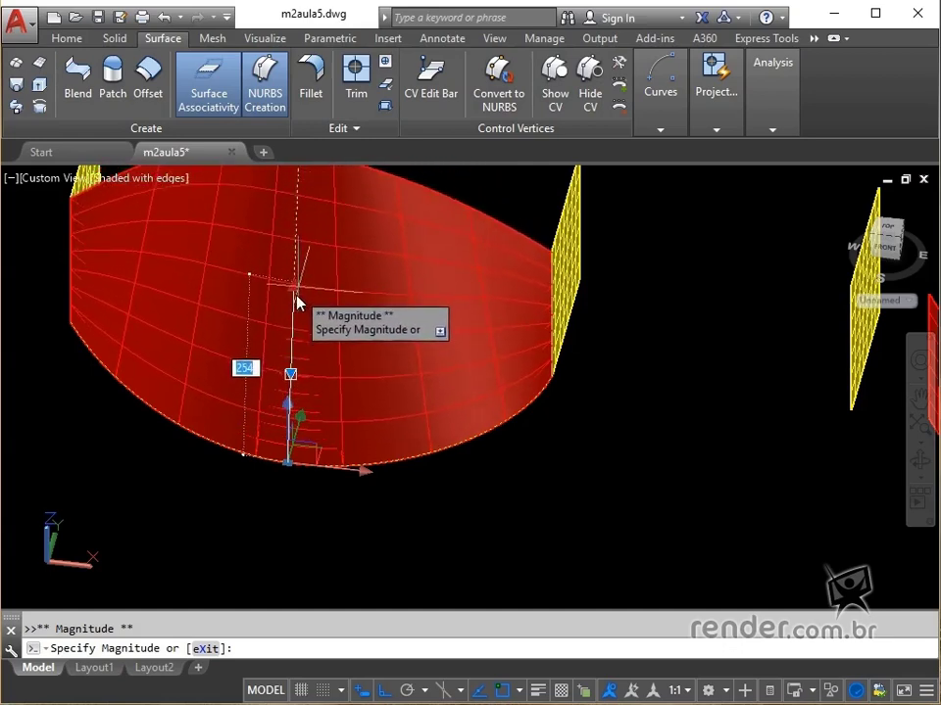
click(292, 359)
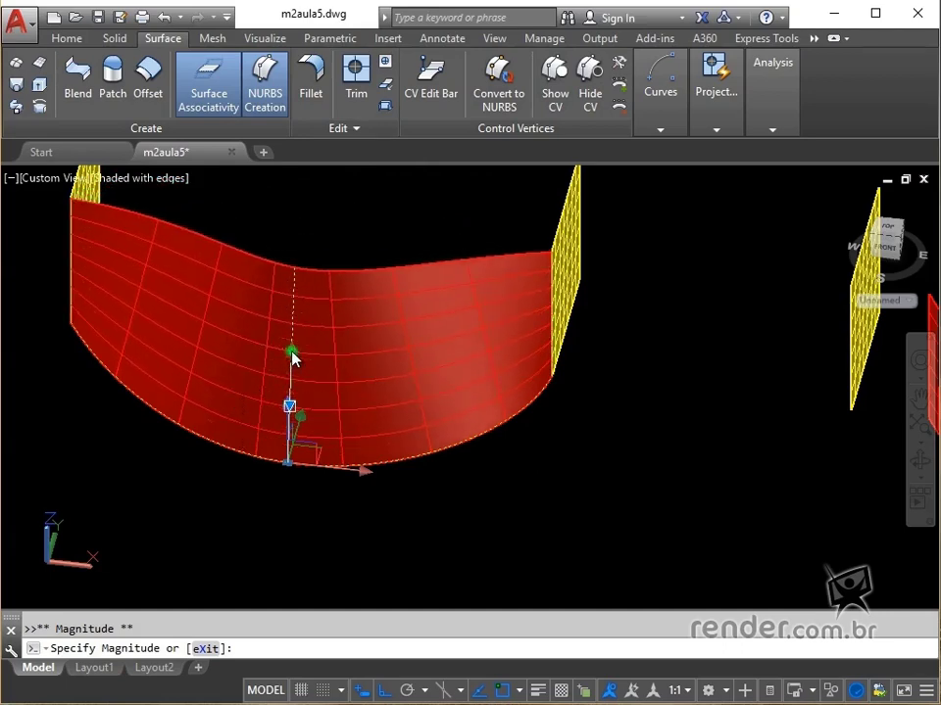
click(289, 404)
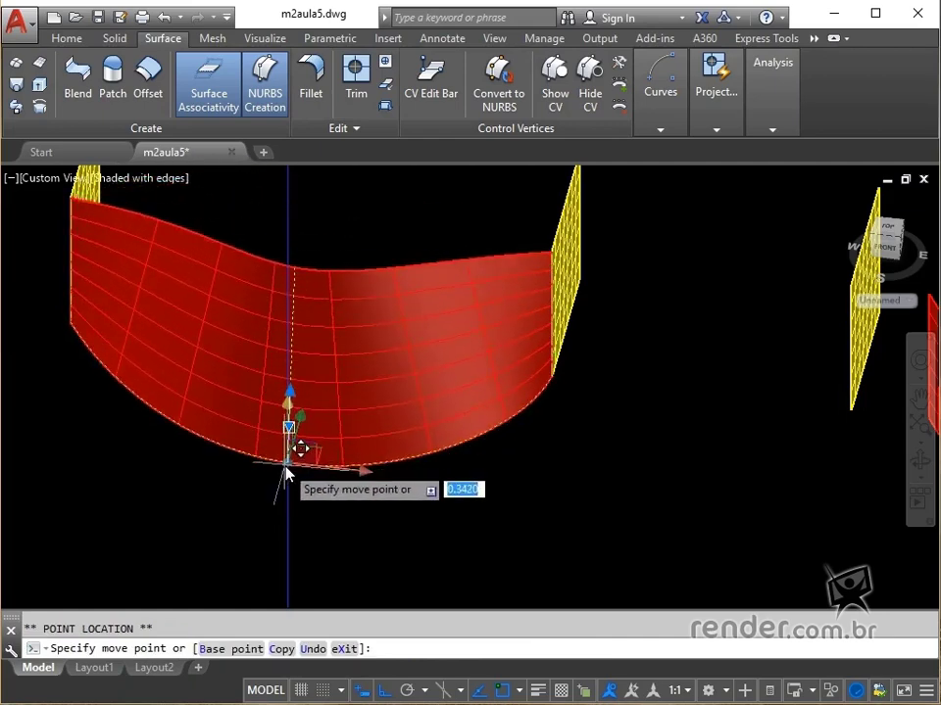
click(286, 474)
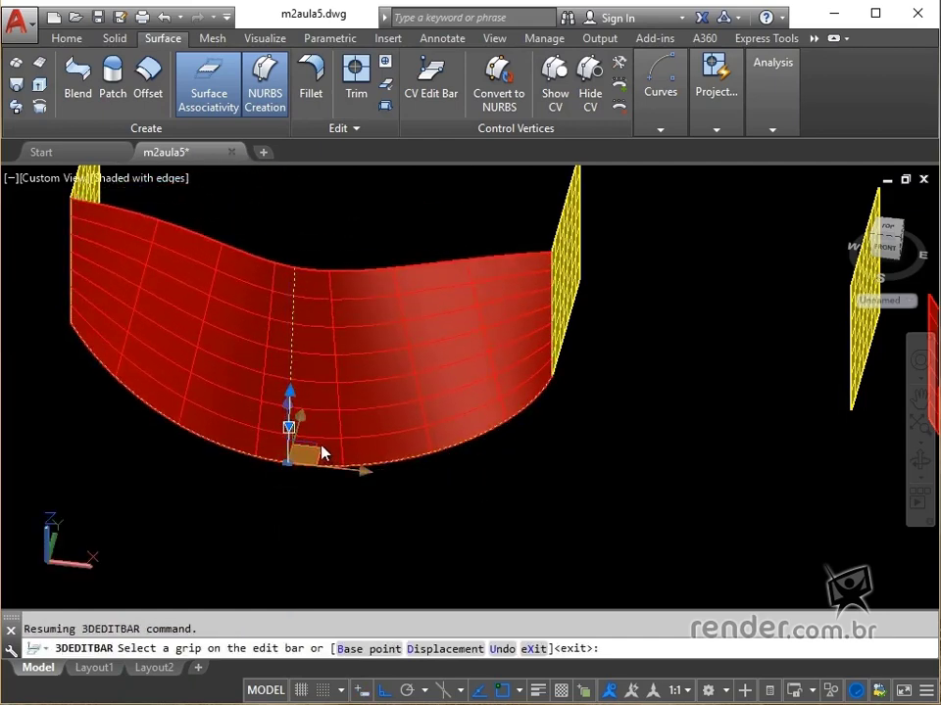
click(293, 397)
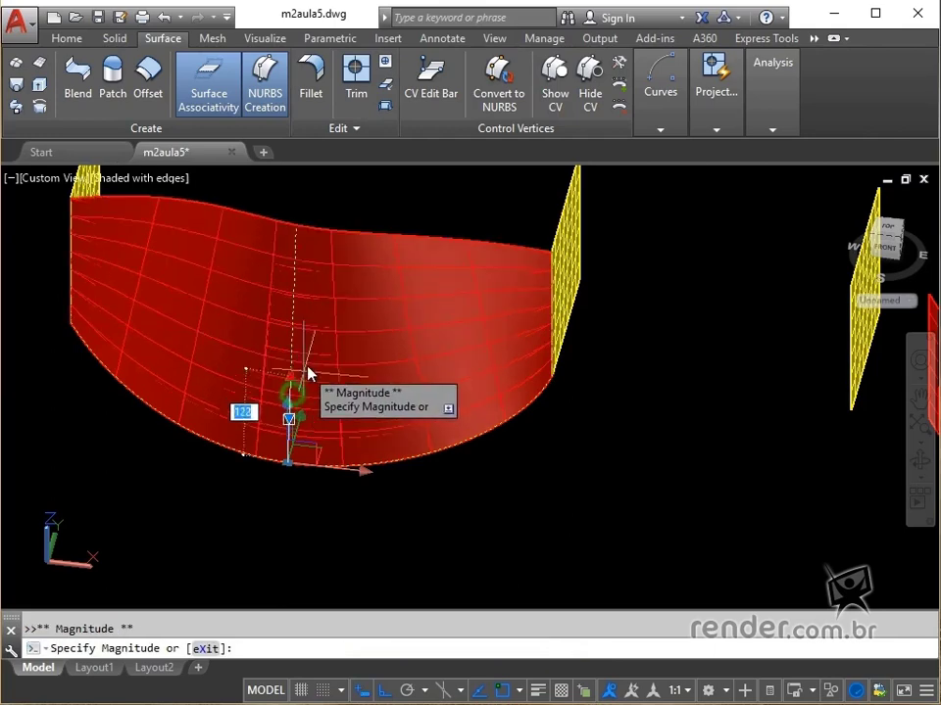
Step: Apply the larger bulge, then review the Set Constraint and Align Gizmo With submenus
click(303, 370)
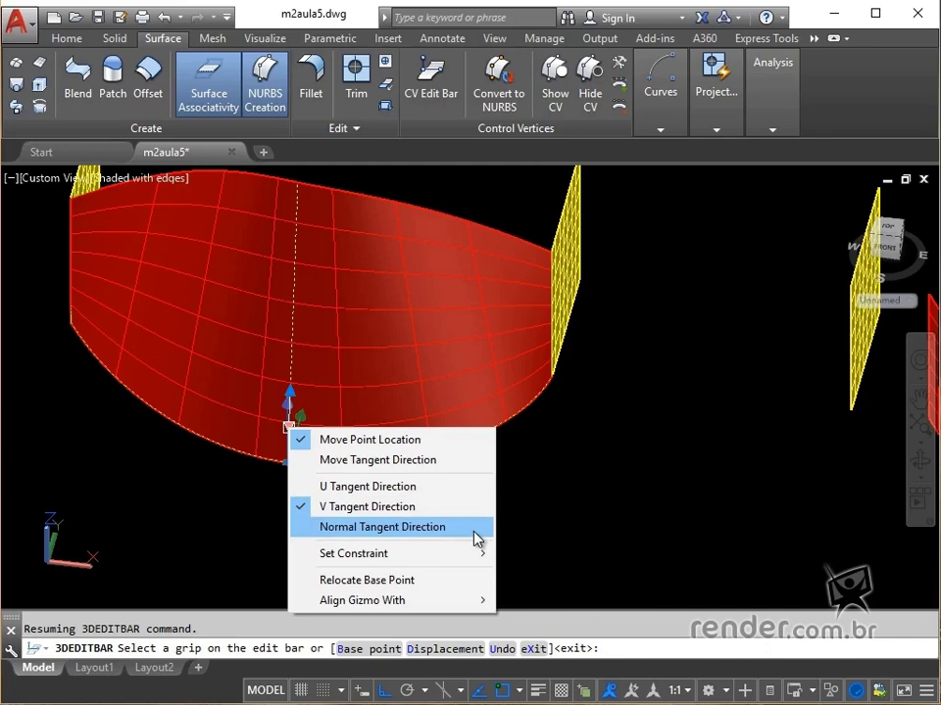
mouse_move(472, 563)
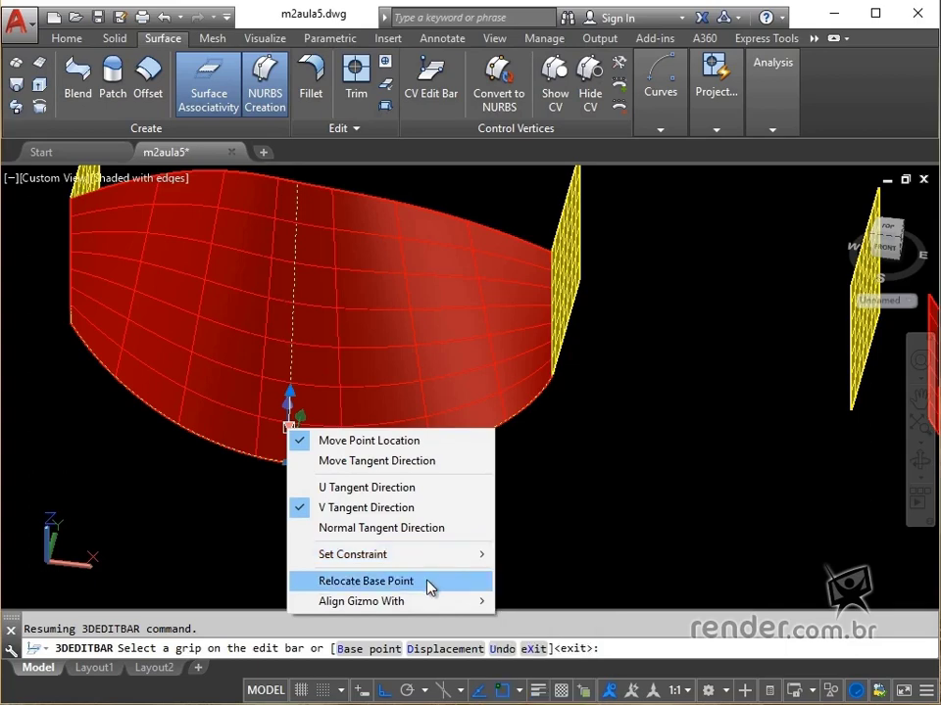
mouse_move(415, 608)
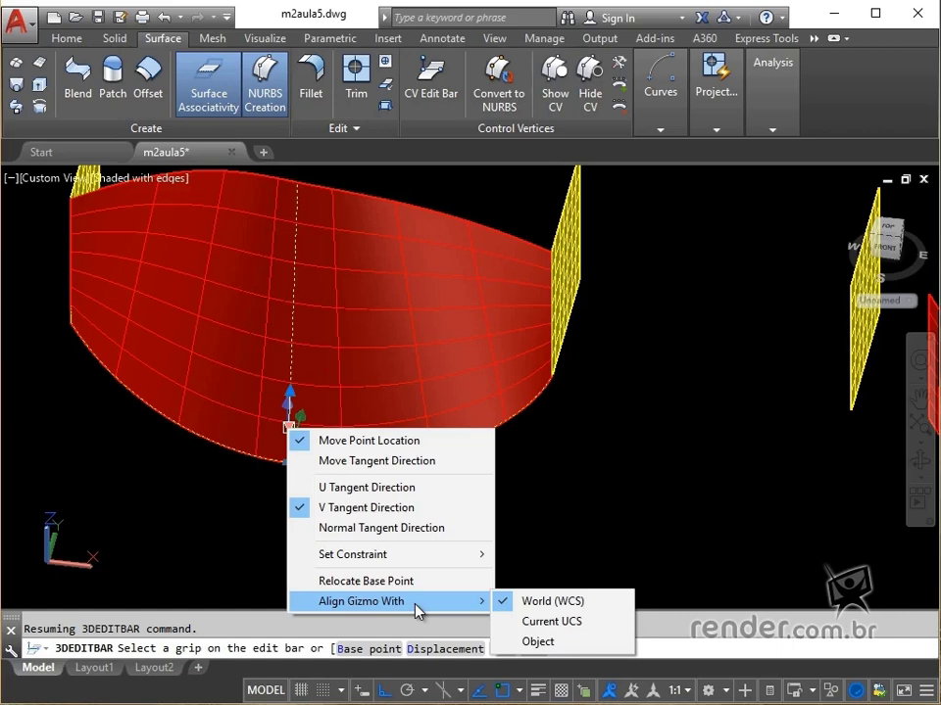
Step: End the edit bar session, zoom out to all six surfaces, and return to the Home view
key(Escape)
key(Escape)
scroll(514, 485, down, 4)
middle_drag(465, 501, 296, 487)
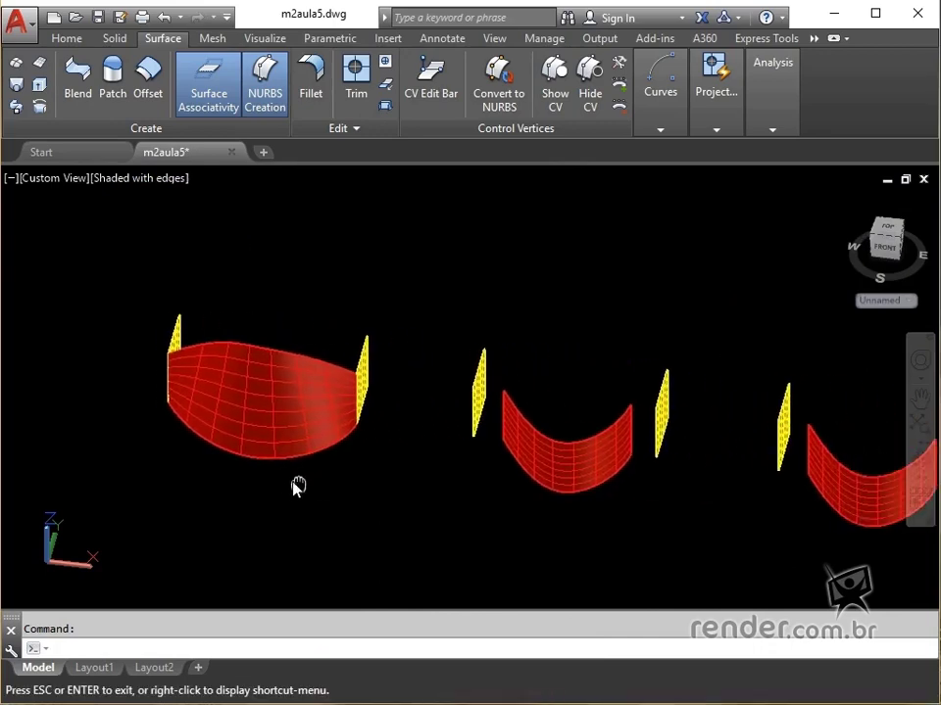
mouse_move(514, 482)
middle_down()
mouse_move(314, 434)
mouse_move(274, 434)
middle_up()
middle_drag(523, 446, 268, 420)
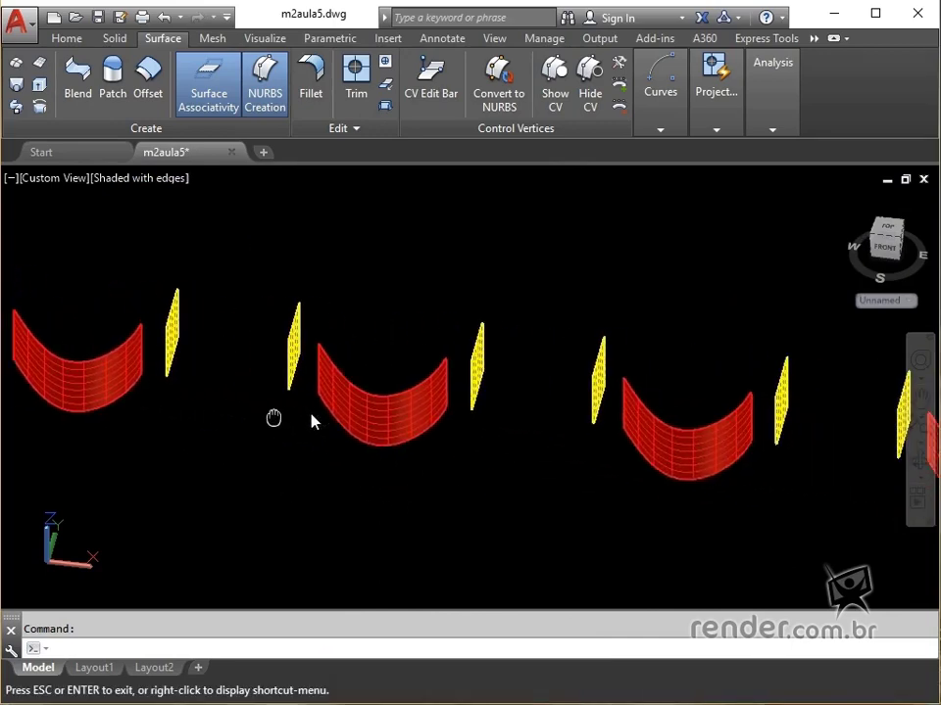
scroll(398, 434, down, 5)
middle_drag(394, 438, 455, 472)
scroll(383, 475, up, 3)
scroll(451, 473, down, 3)
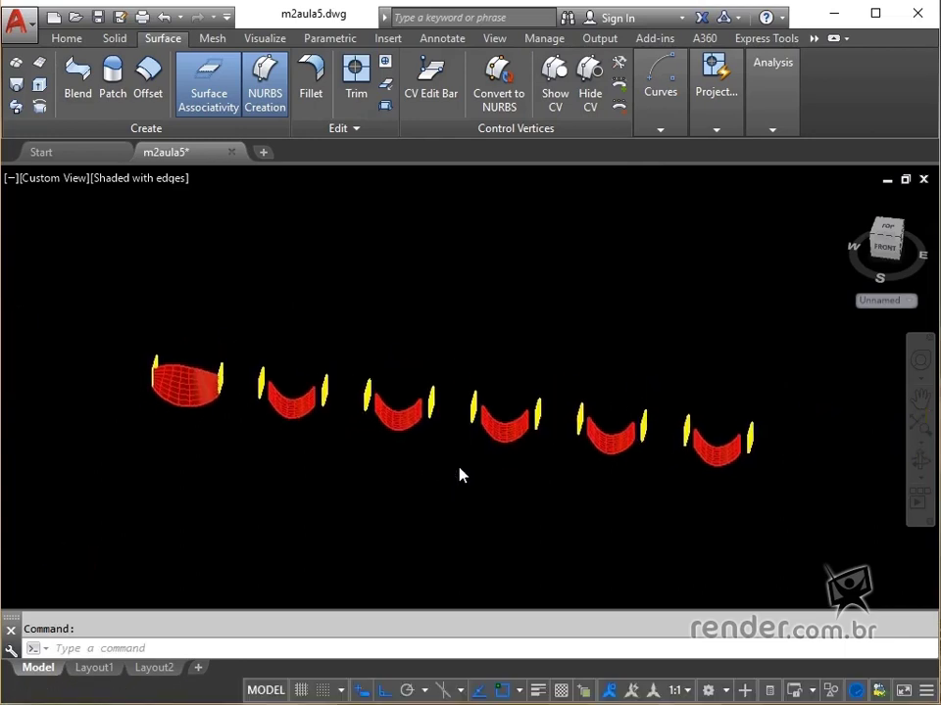
scroll(460, 472, up, 2)
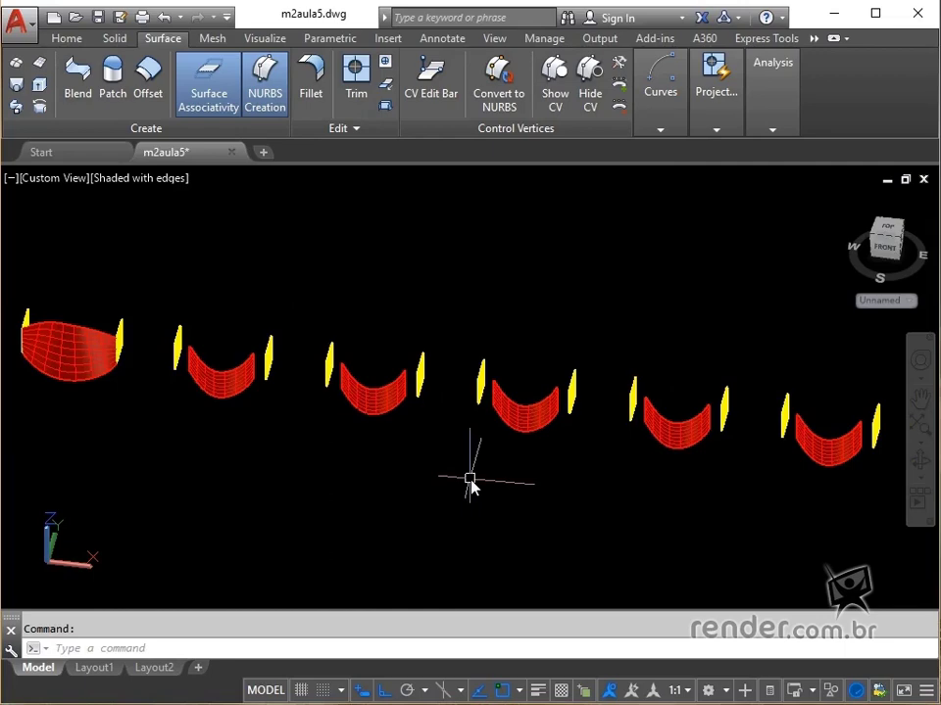
click(847, 202)
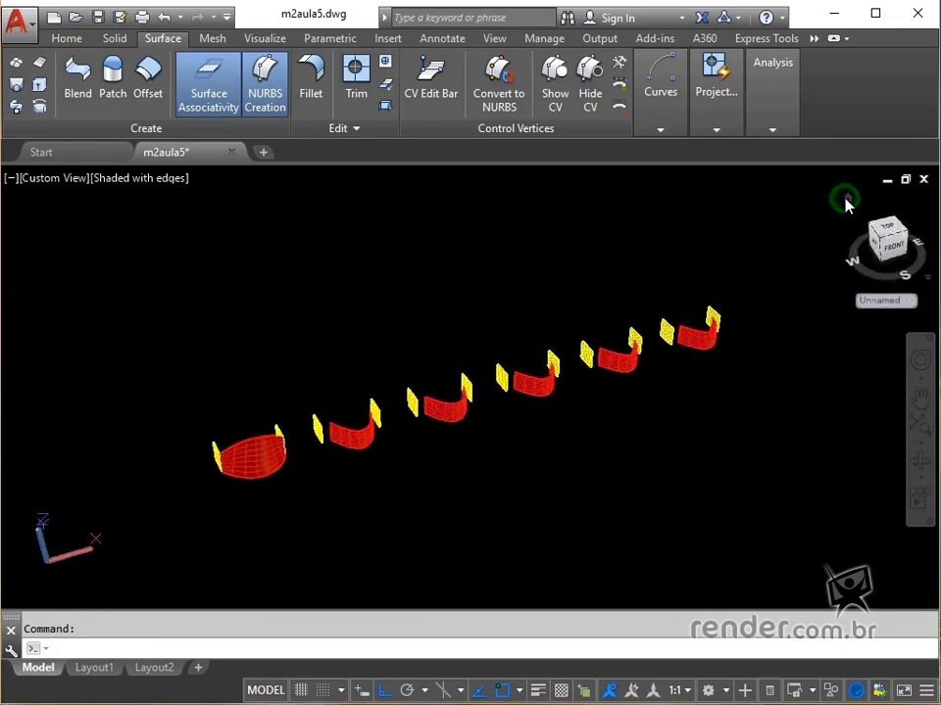